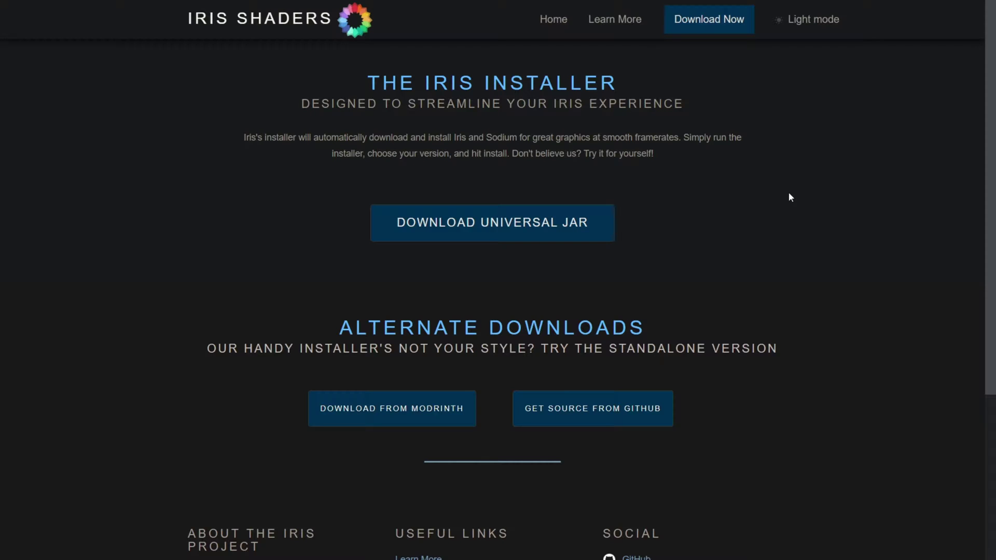
Step: Download the Iris universal installer jar (Iris-Installer-3.2.0.jar) from the Iris Shaders site
left_click(538, 234)
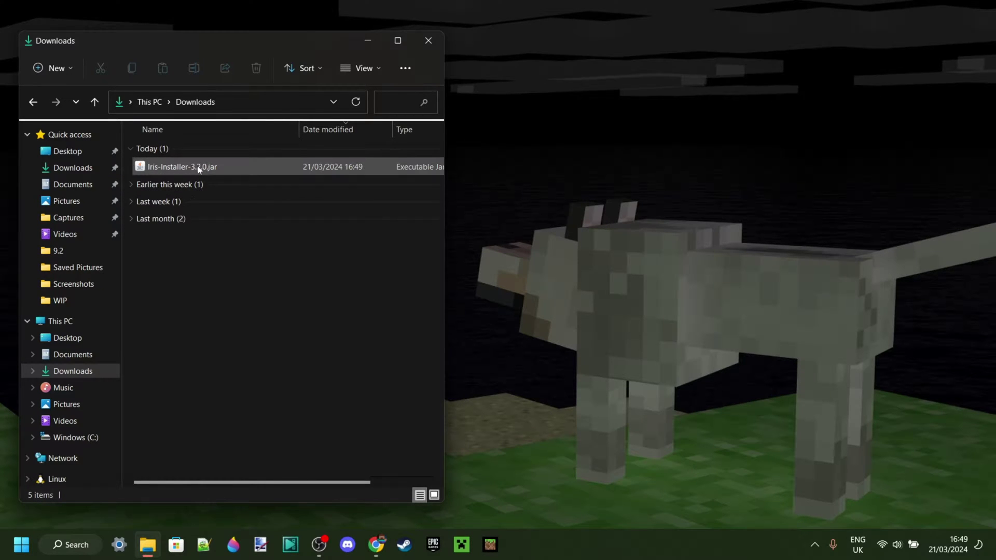
Step: Launch Iris-Installer-3.2.0.jar and set game version 1.20.4 with Distant Horizons beta enabled
double_click(175, 167)
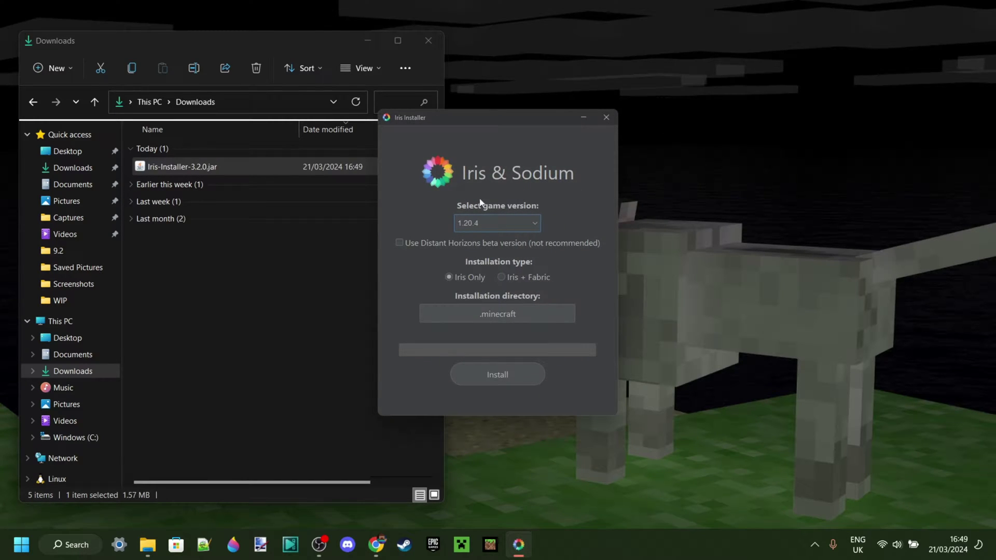
left_click(533, 224)
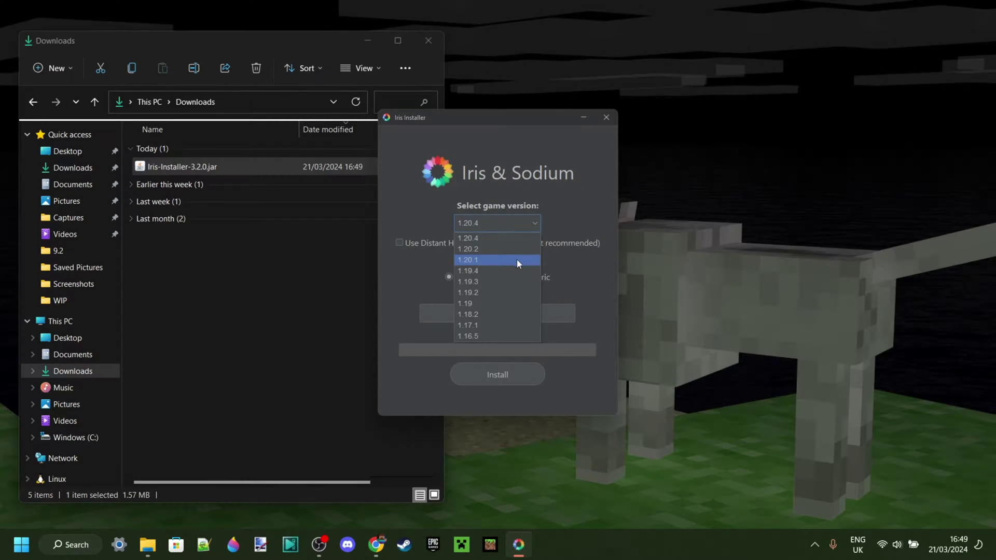
left_click(522, 238)
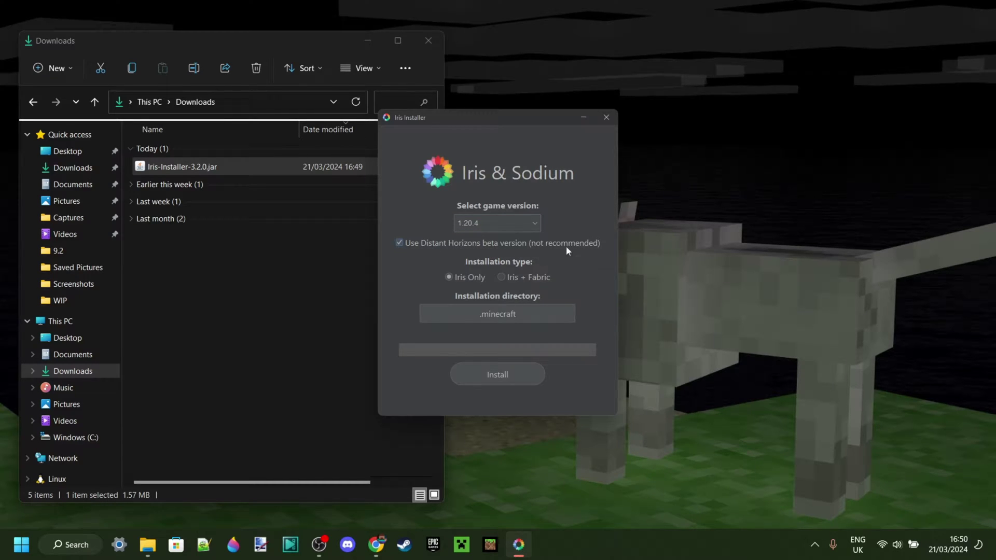
Step: Install Iris with Distant Horizons for 1.20.4 and close the finished installer
mouse_move(549, 247)
left_click(508, 379)
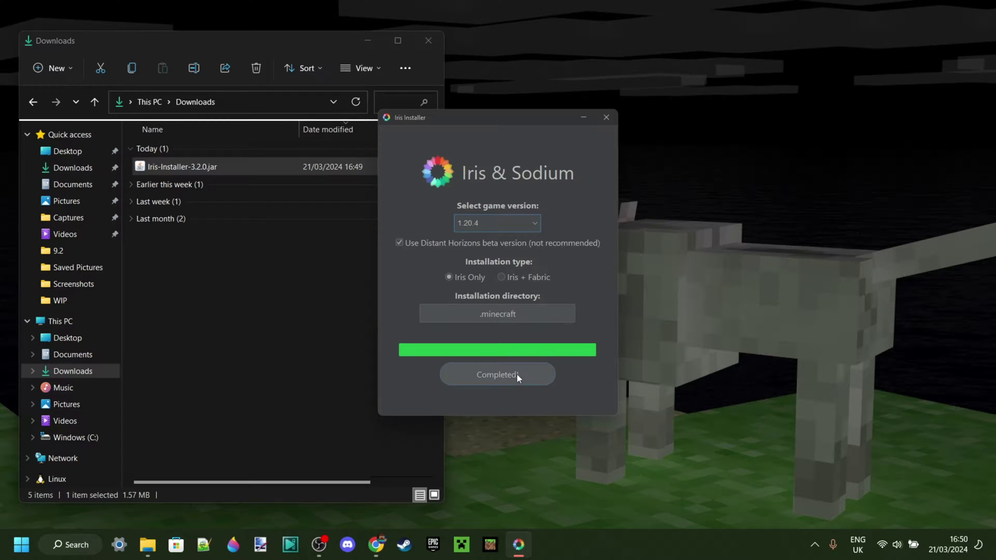
left_click(607, 118)
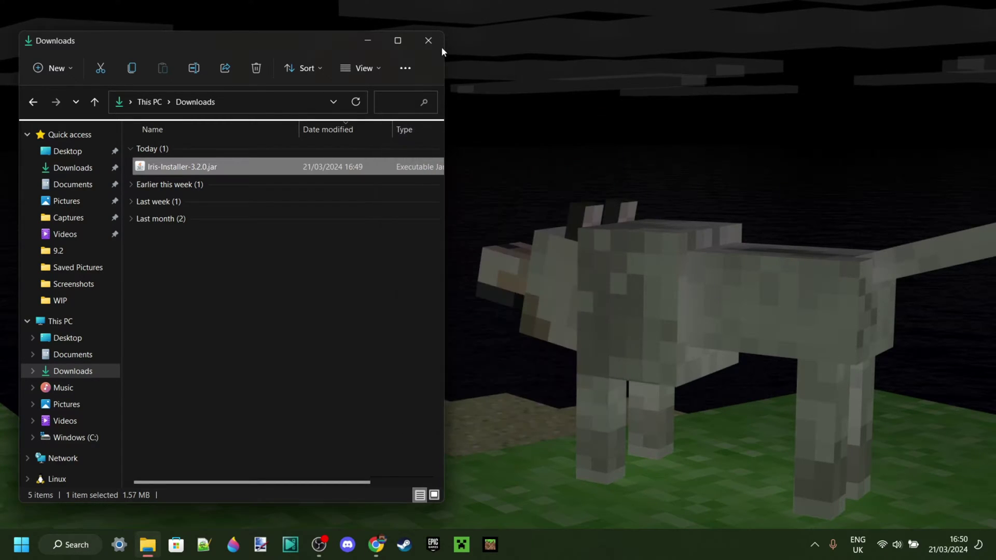
Step: Delete Iris-Installer-3.2.0.jar from Downloads, close Explorer, and start the Minecraft launcher
right_click(164, 165)
left_click(285, 179)
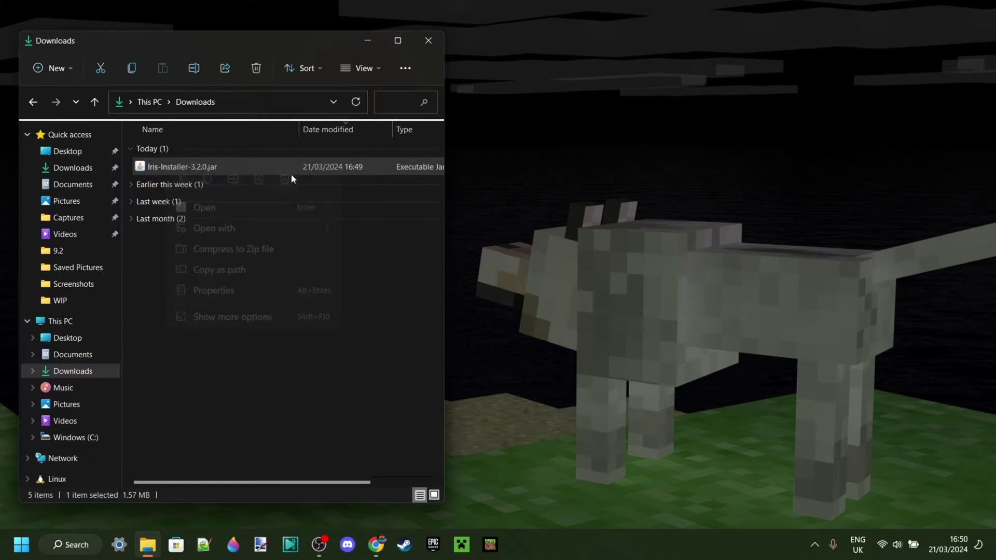
left_click(428, 41)
left_click(461, 544)
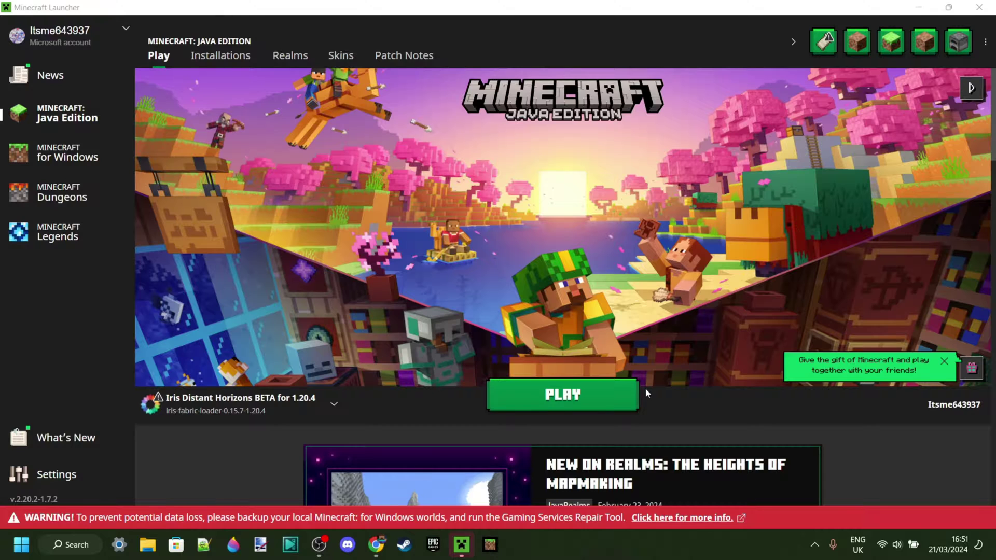
Step: Play the Iris Distant Horizons BETA 1.20.4 profile, accepting the modified-installation risk
mouse_move(201, 412)
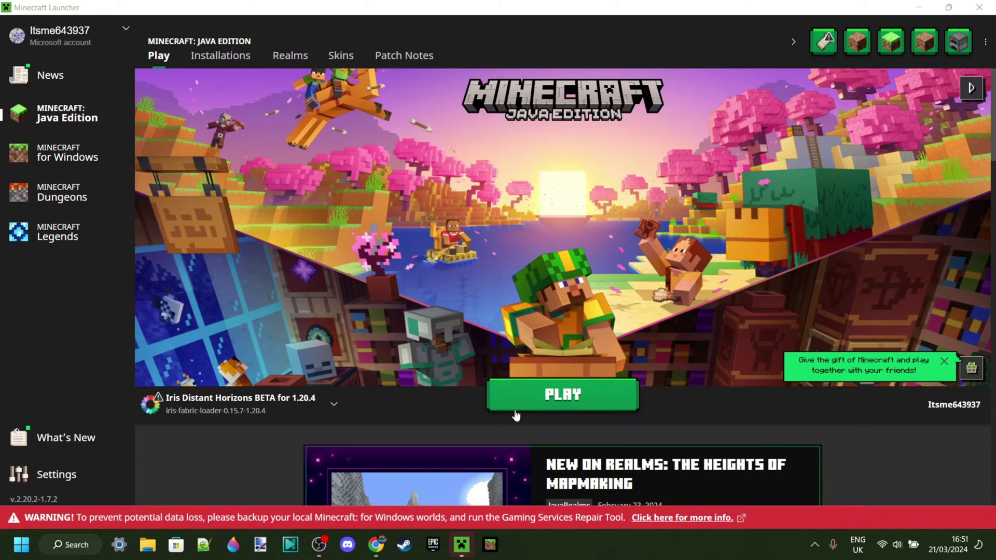
left_click(572, 407)
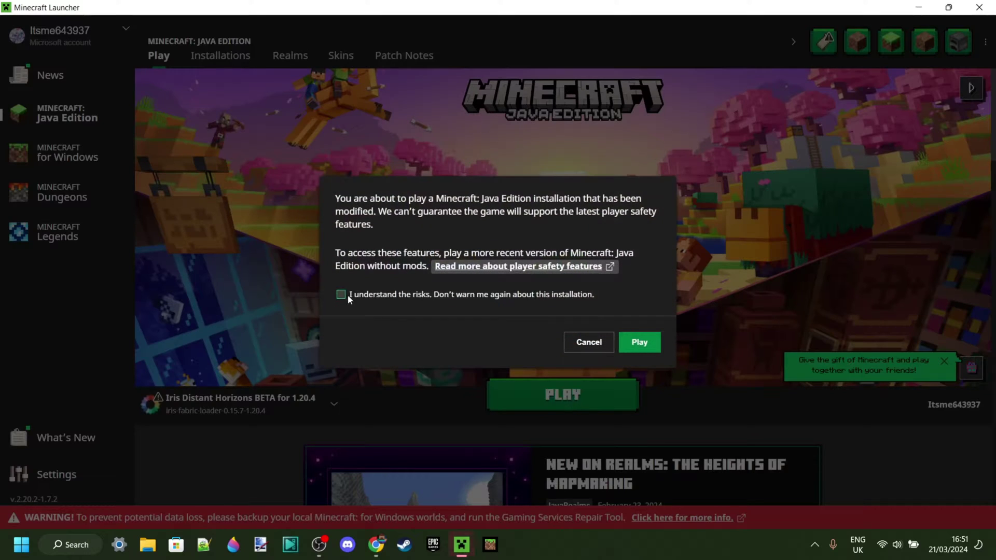
left_click(346, 295)
left_click(640, 342)
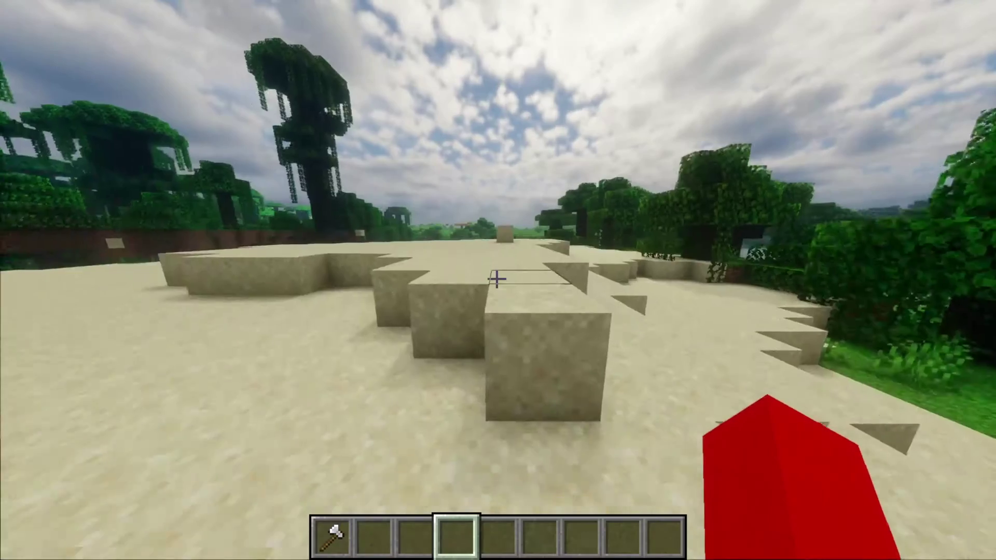
Step: Fly forward and up over the river and jungle, then pause to the Game Menu
key("w")
key("space")
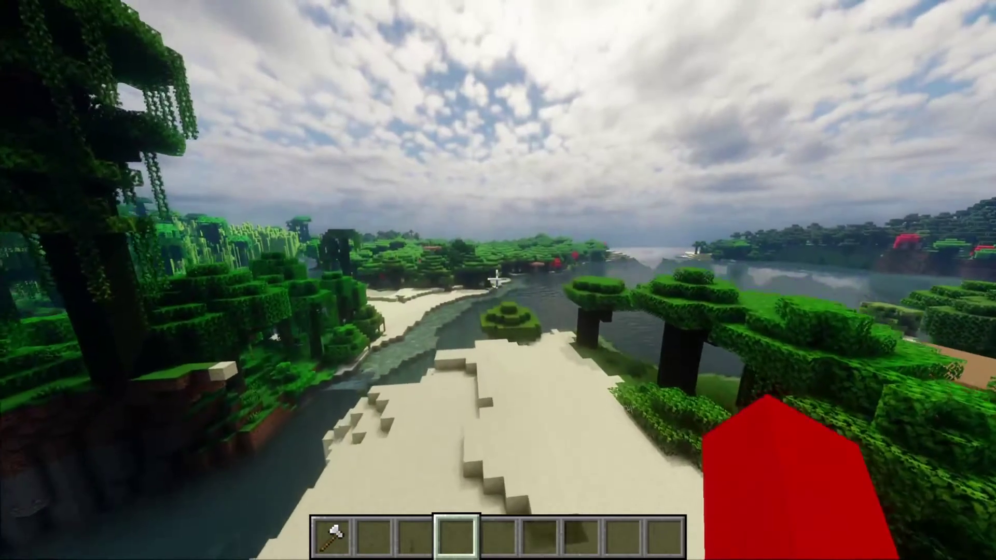
key("w")
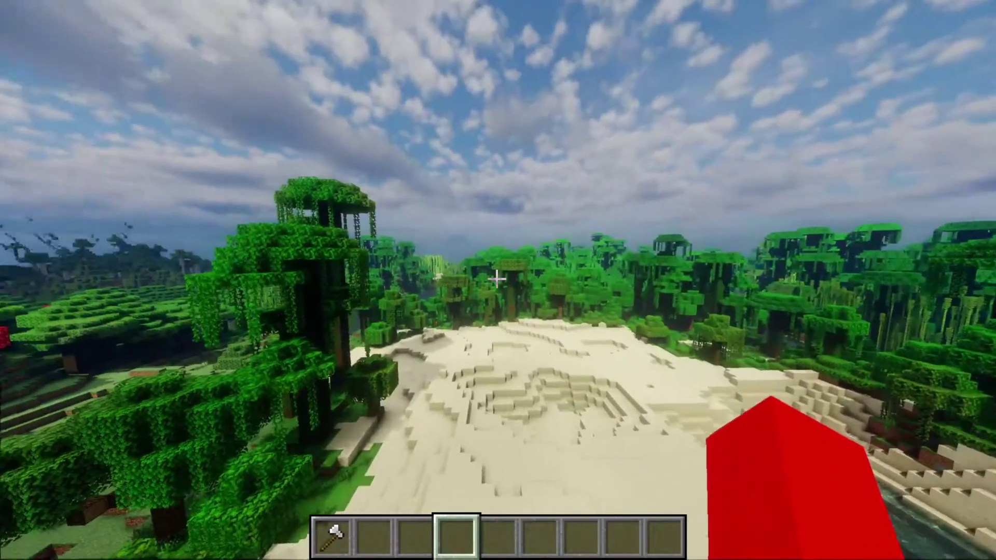
key("w")
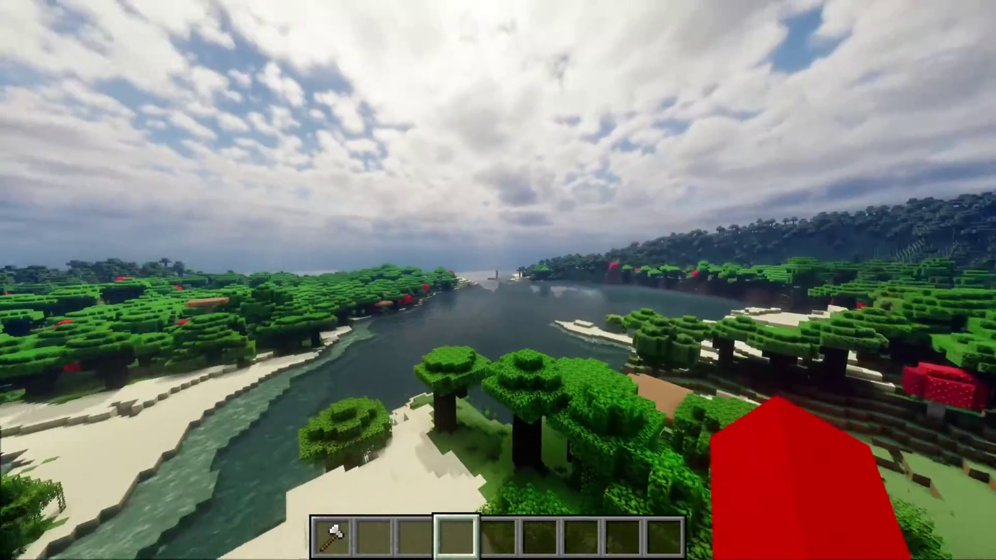
key("w")
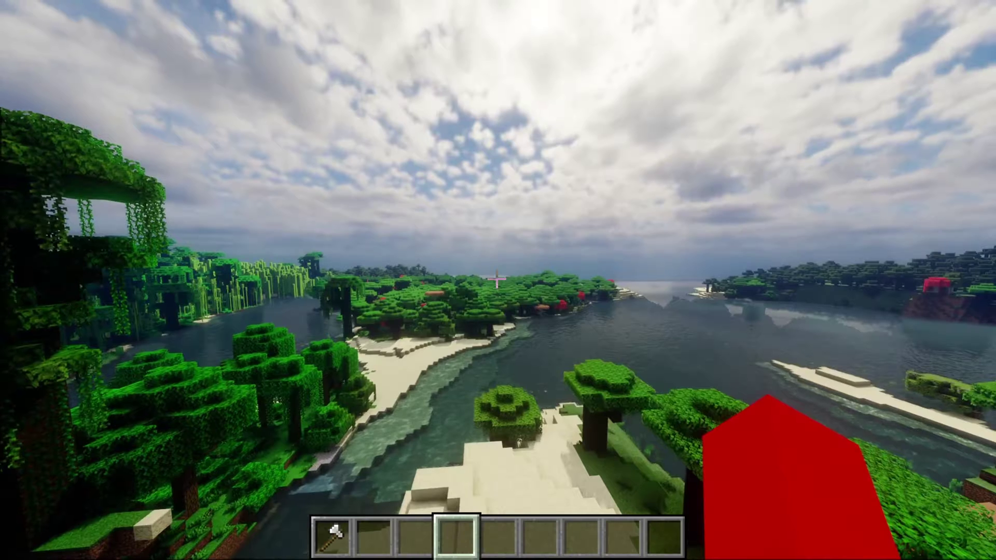
key("Escape")
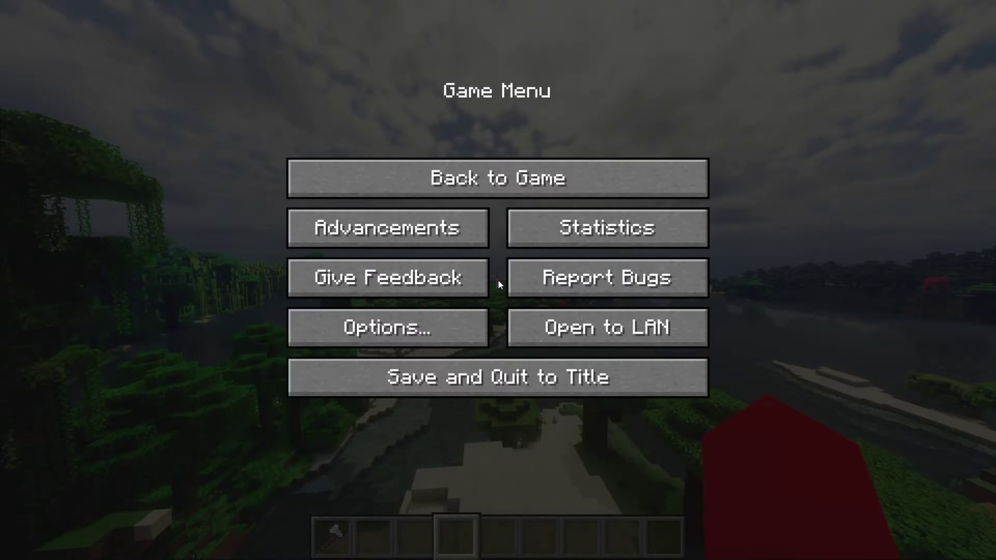
Step: Change the Distant Horizons LOD Render Distance Radius from 128 to 256 and save
left_click(399, 327)
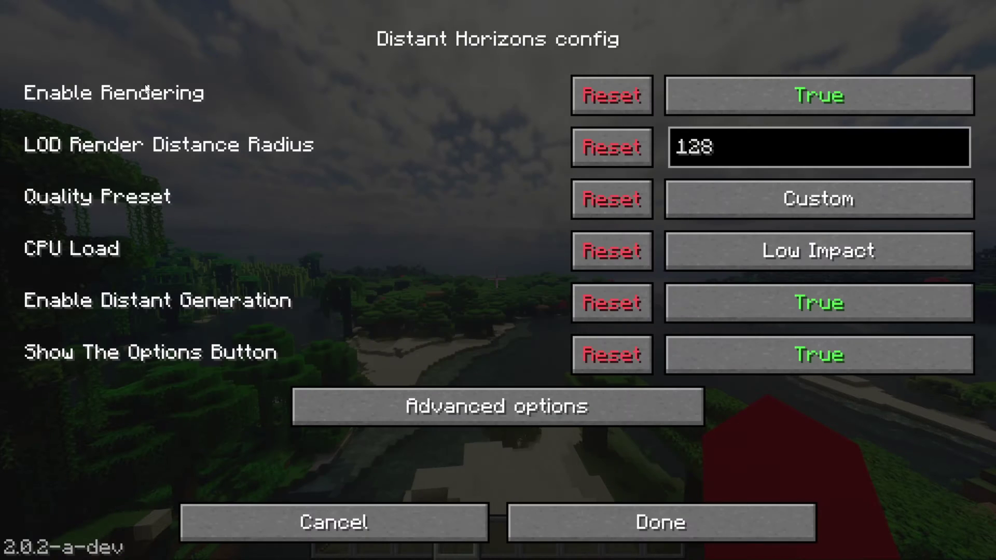
left_click(146, 88)
left_click(727, 153)
key("BackSpace")
key("BackSpace")
key("BackSpace")
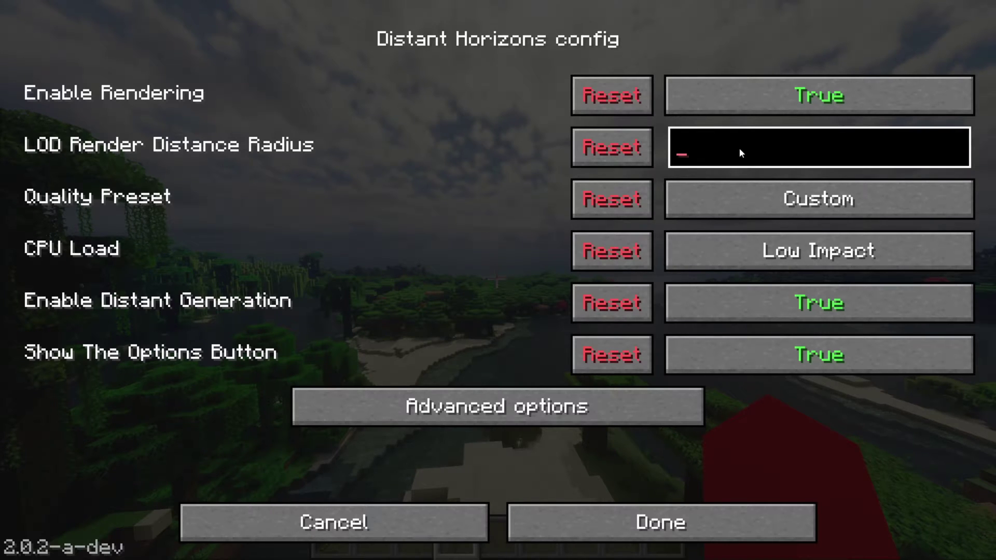
type("256")
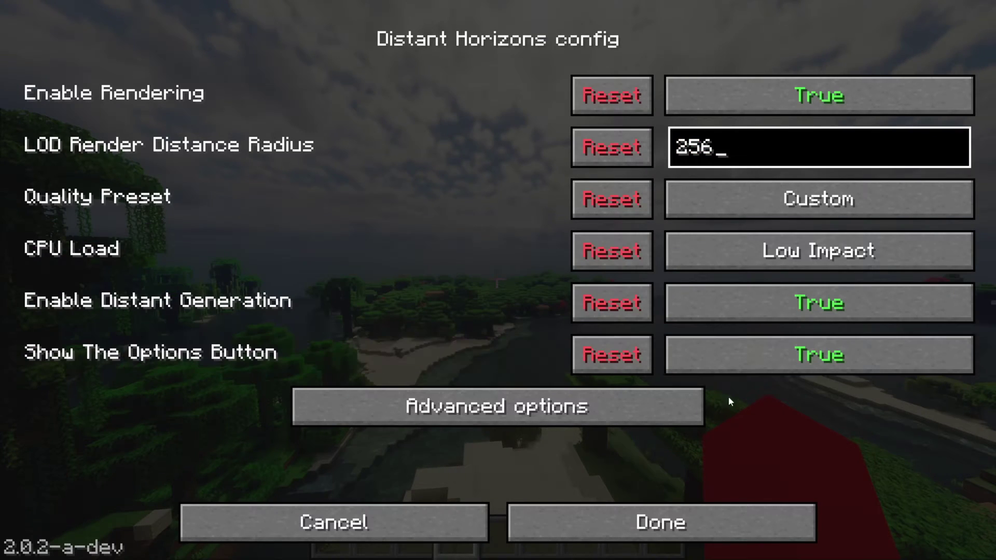
left_click(705, 529)
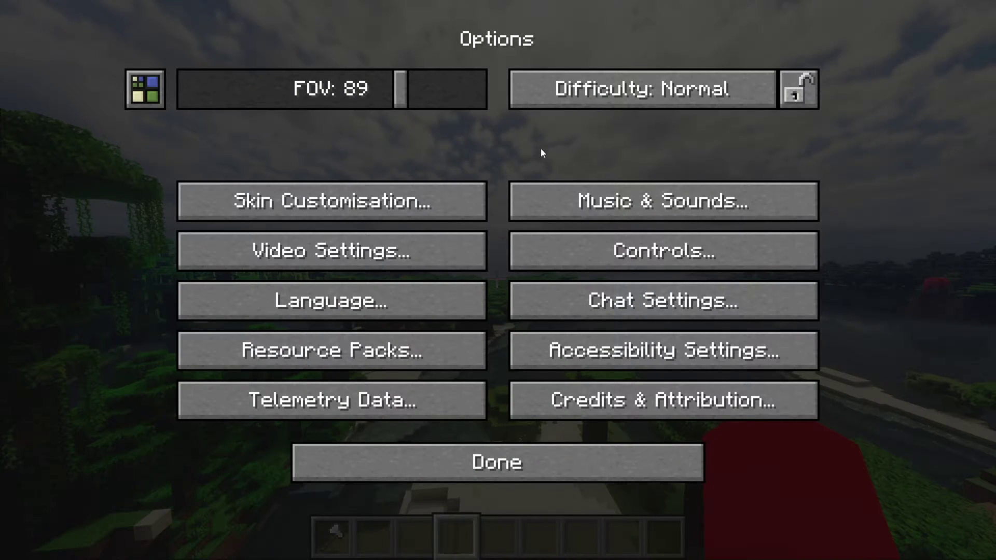
Step: Enable shaders and apply the Bliss-Shaders-DH.zip shader pack in Video Settings
left_click(415, 259)
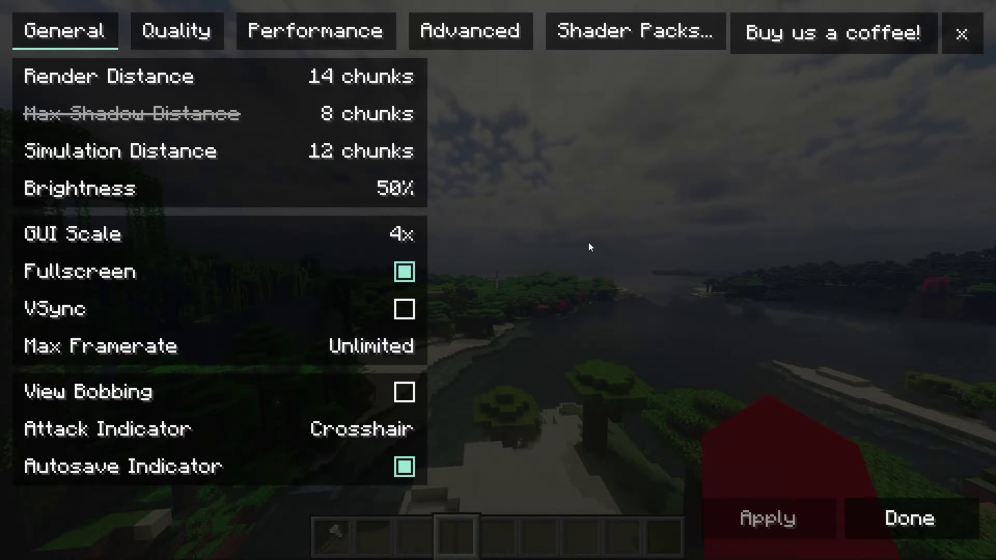
left_click(605, 34)
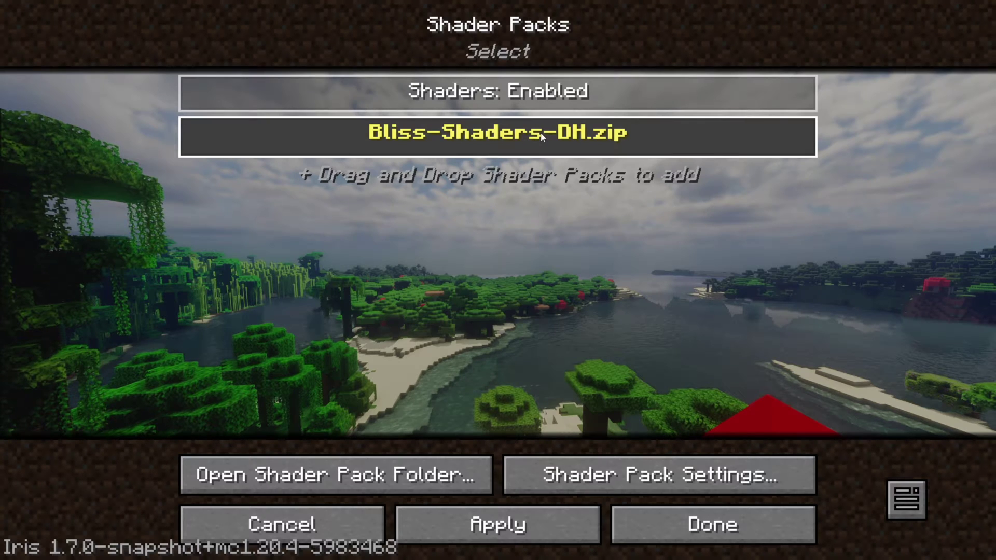
key("Tab")
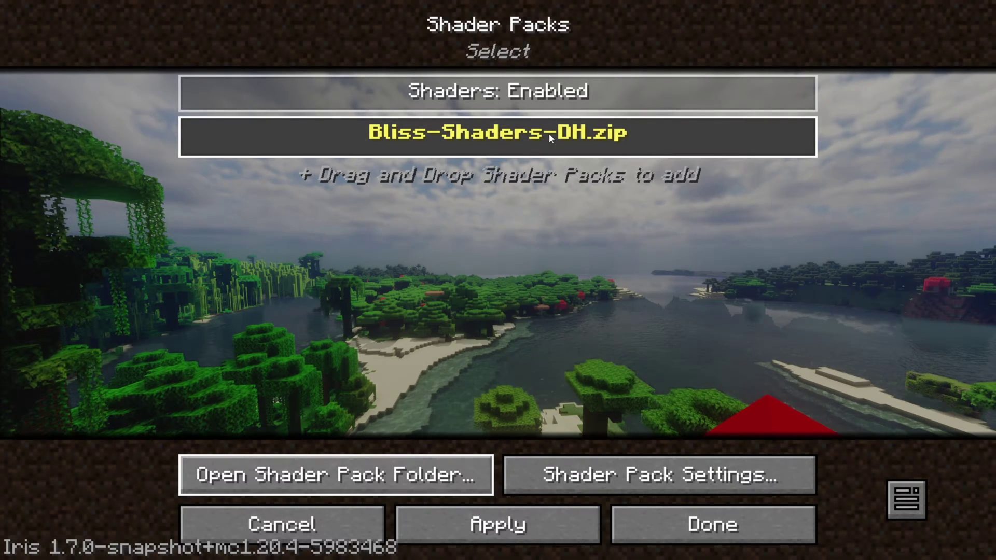
left_click(525, 540)
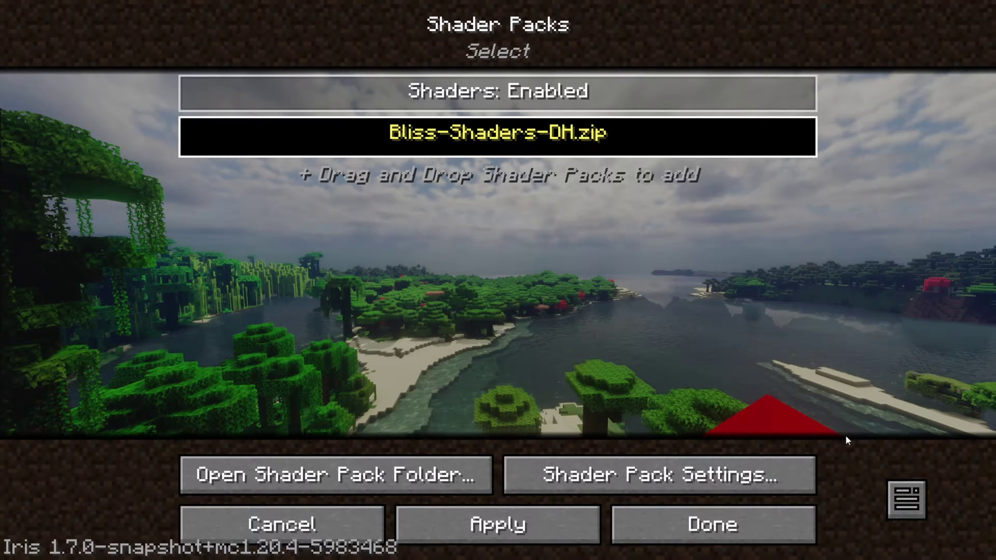
Step: Review the Bliss shader pack's Distant Horizons settings, then return to the game
left_click(709, 481)
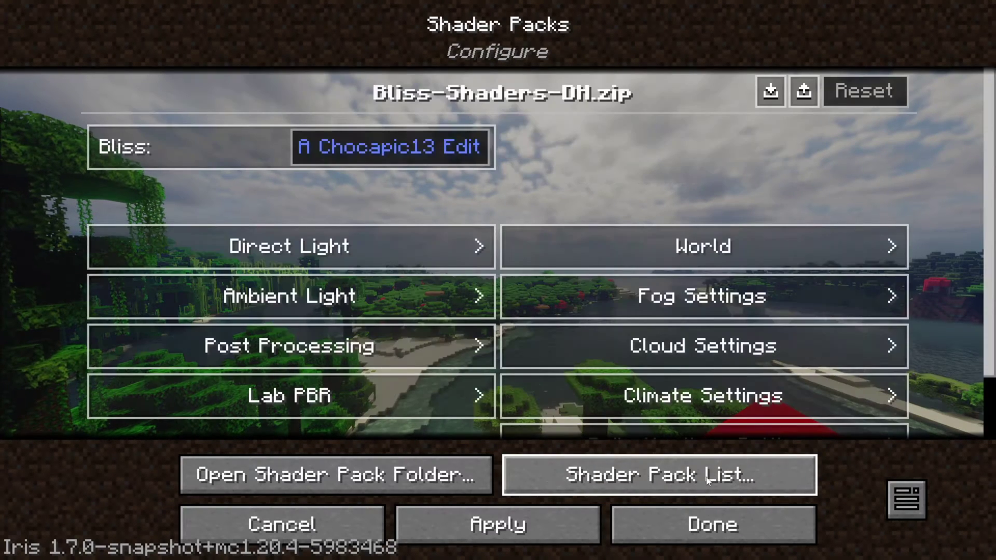
scroll(668, 305, "down", 3)
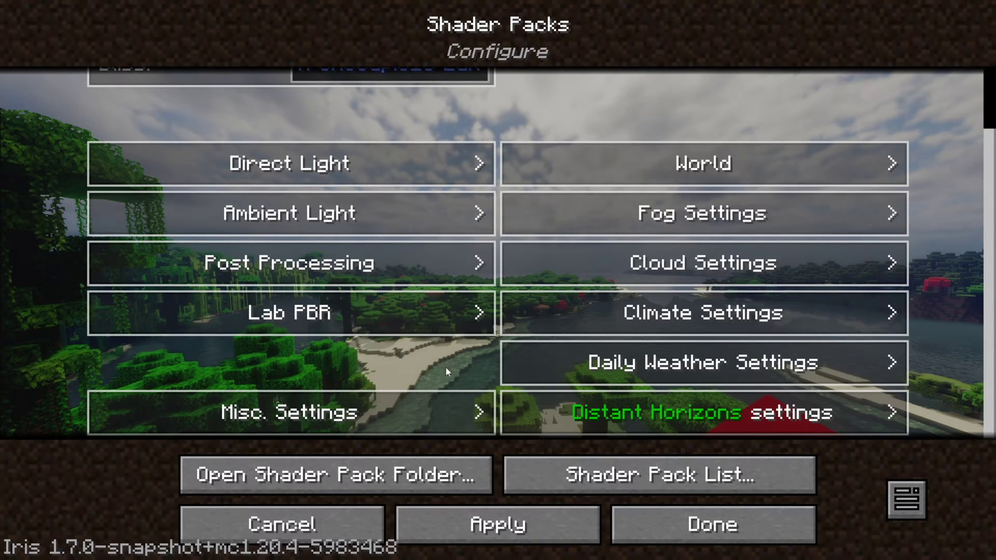
scroll(446, 367, "up", 4)
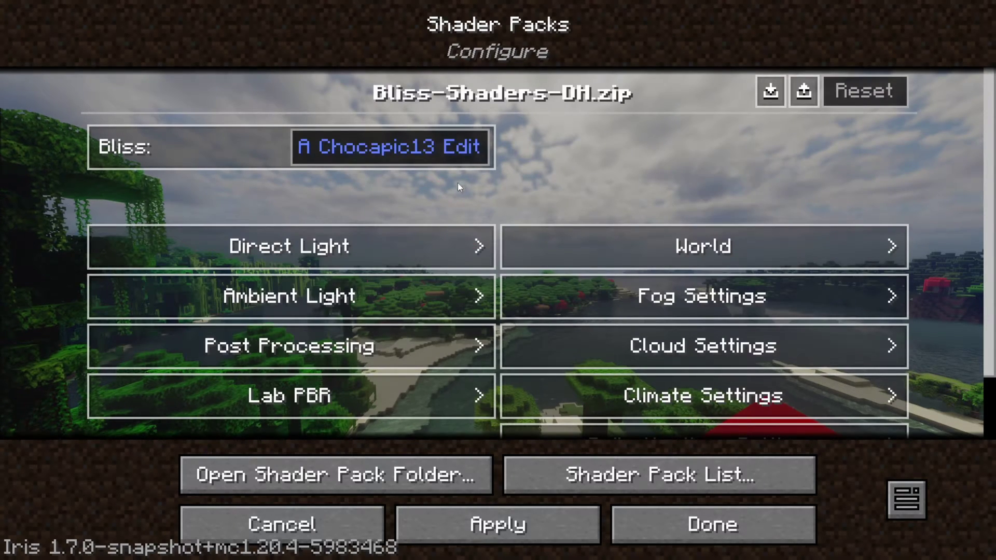
scroll(804, 202, "down", 3)
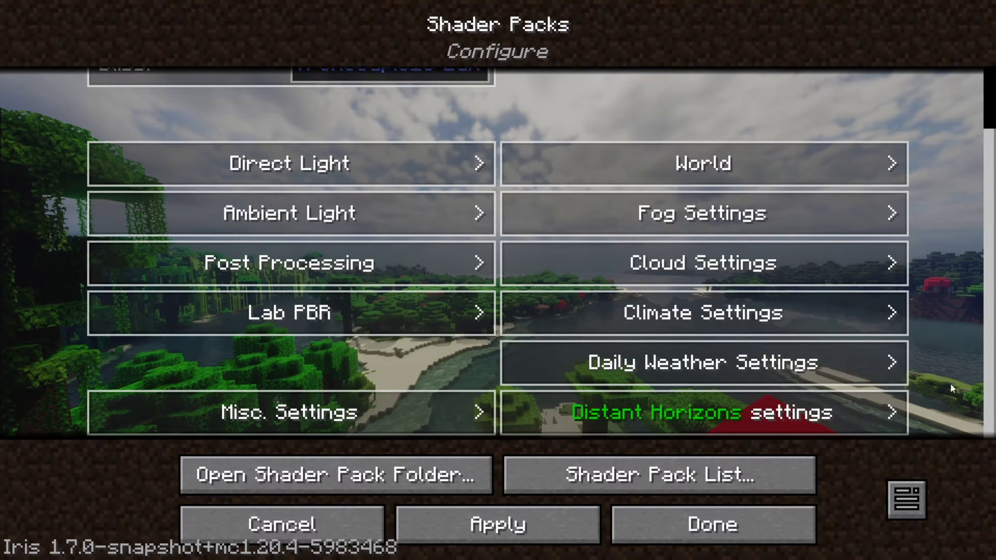
left_click(892, 413)
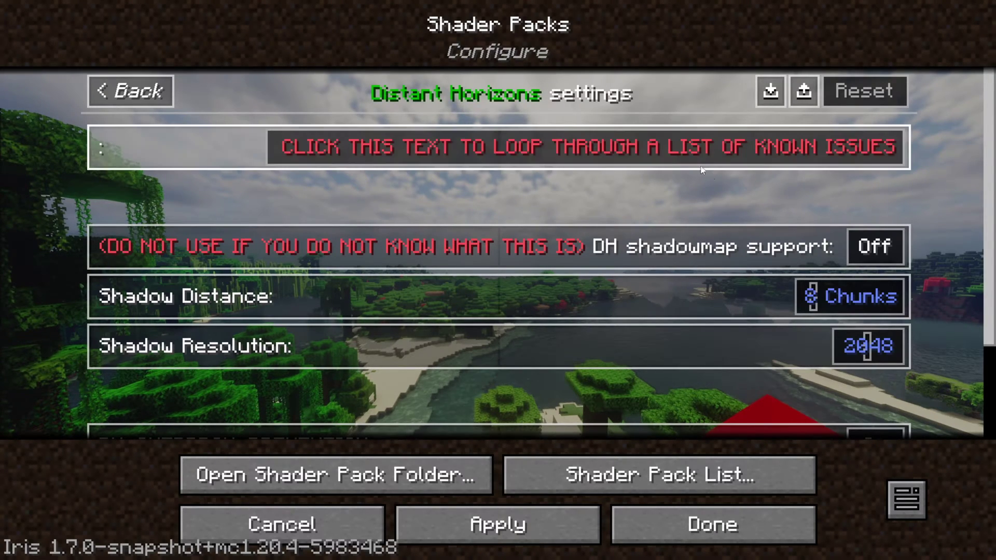
scroll(690, 188, "down", 1)
scroll(689, 189, "down", 4)
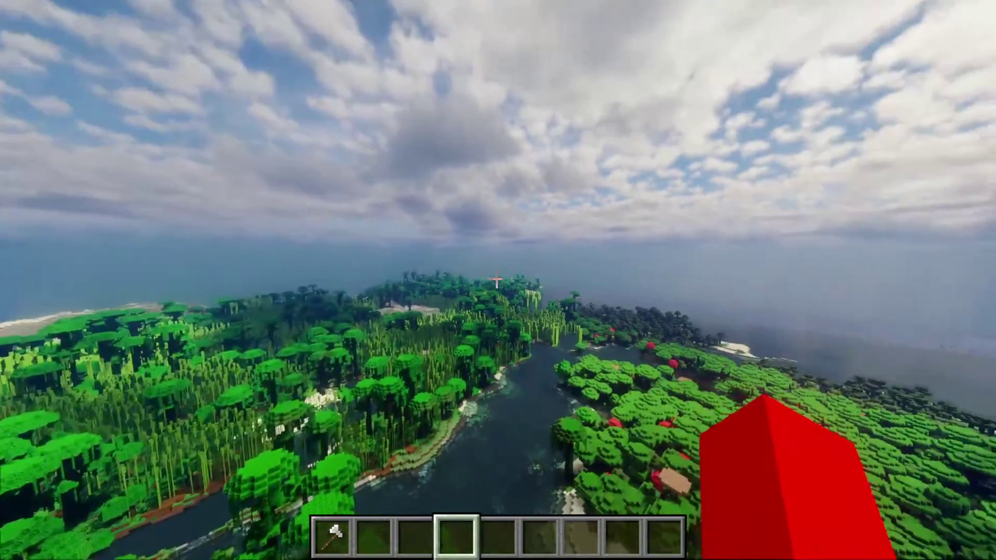
Step: Toggle the F3 debug overlay on and off, then view the player in third person via F5
key("F3")
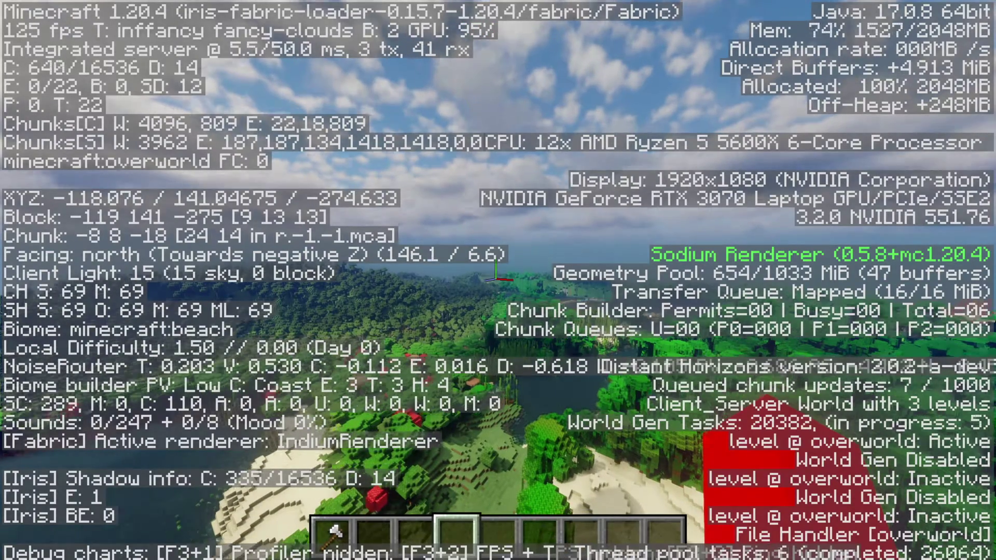
key("F3")
key("F5")
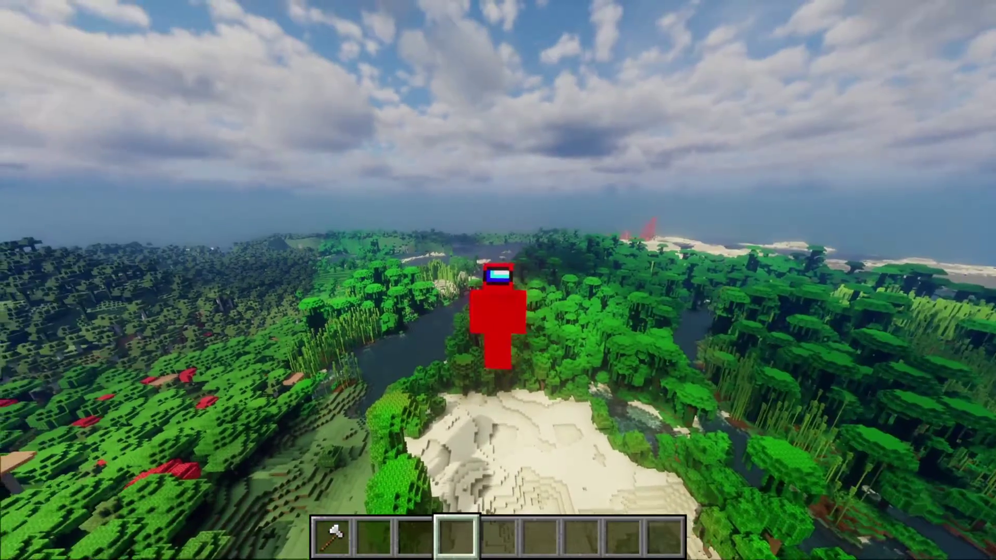
key("F5")
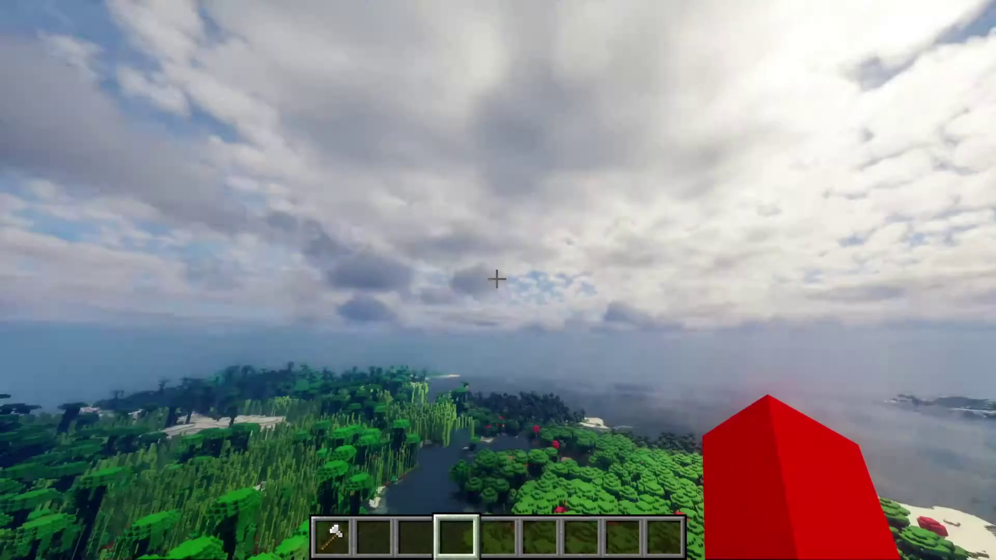